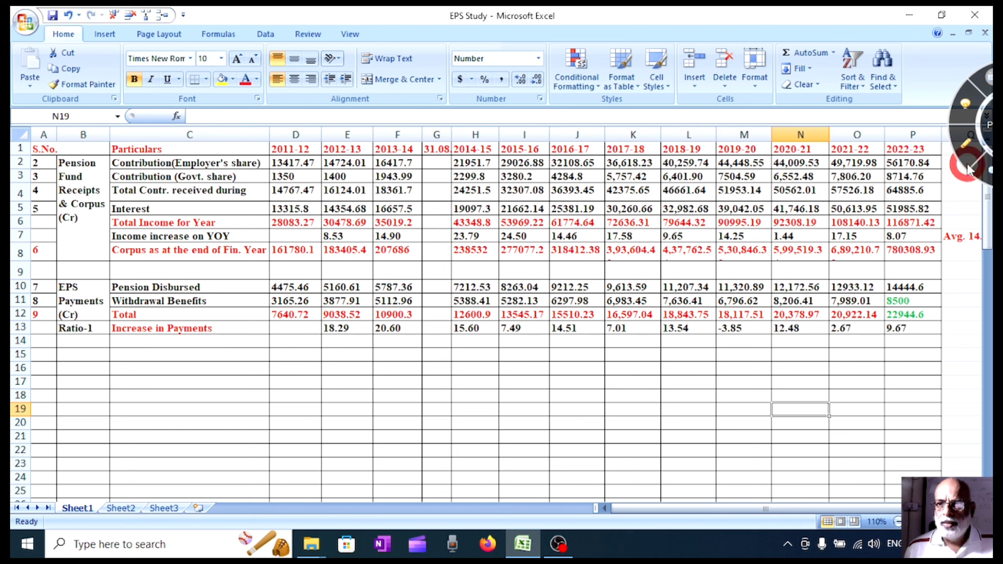
- Turn on the screen pen and underline the year-end corpus figures for 2011-12 and 2022-23
left_click(965, 143)
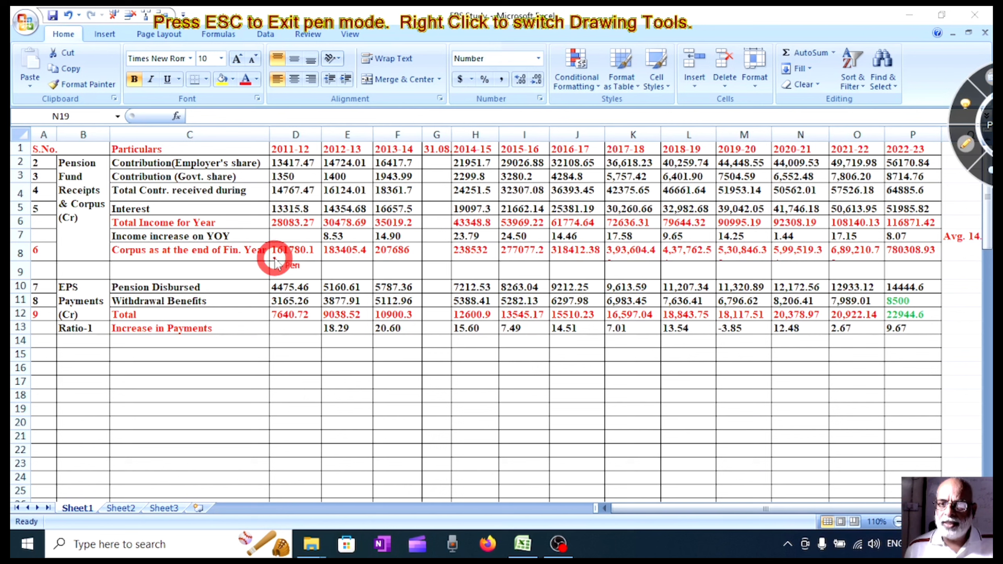
left_click_drag(271, 258, 314, 259)
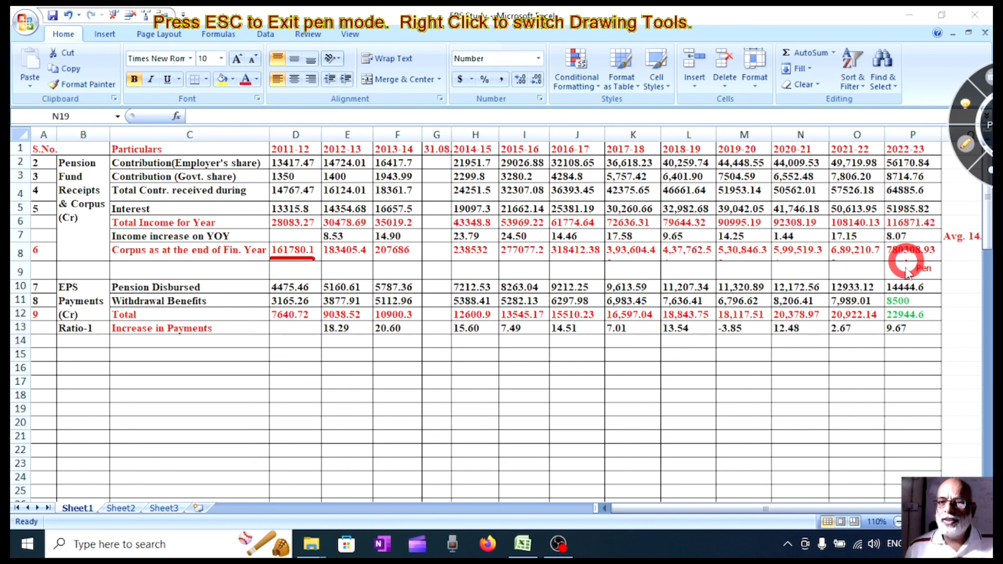
left_click_drag(885, 267, 951, 266)
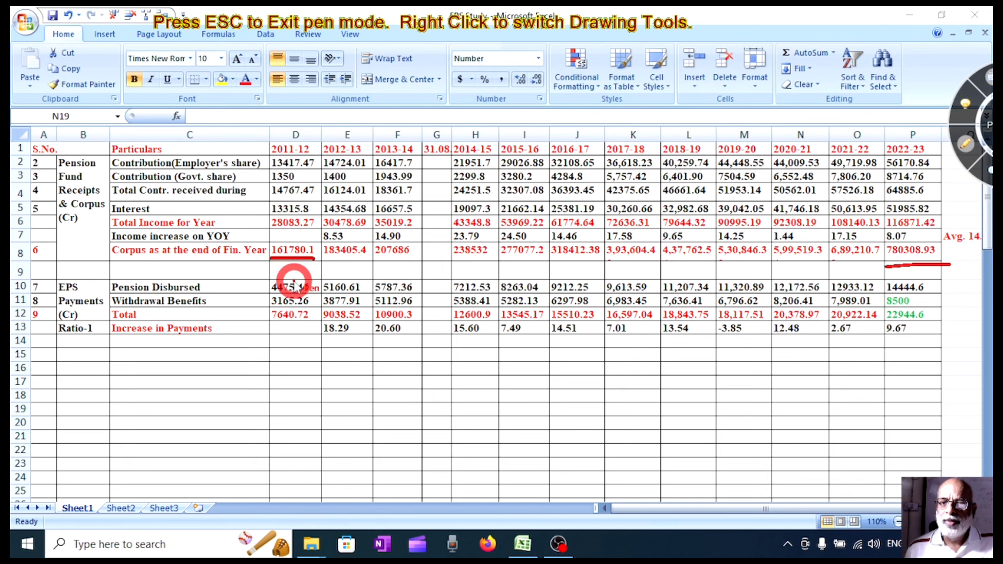
- Mark the 2011-12 pension disbursed and withdrawal benefits with pen strokes, and underline that year's total payments
left_click_drag(322, 259, 294, 281)
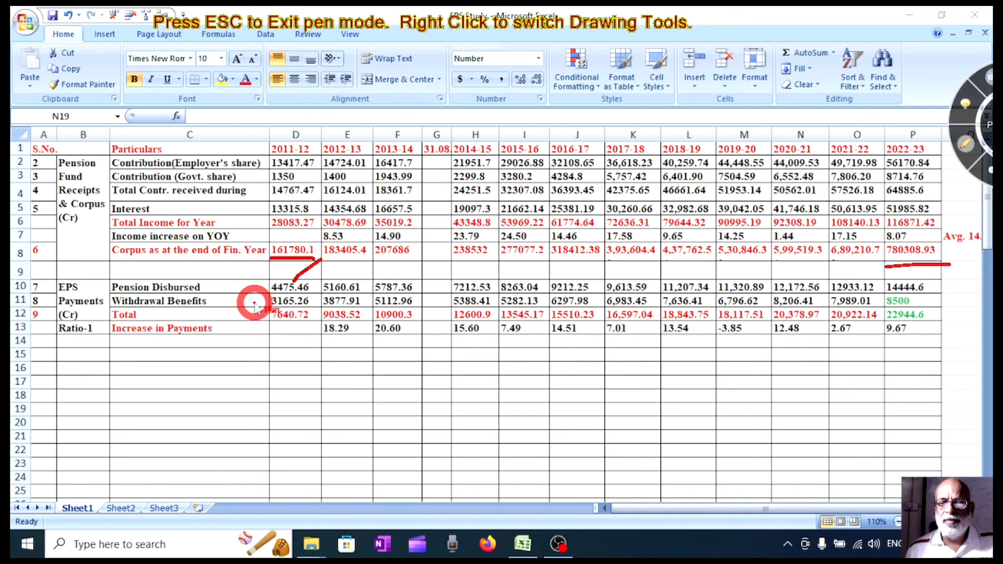
left_click_drag(254, 303, 268, 288)
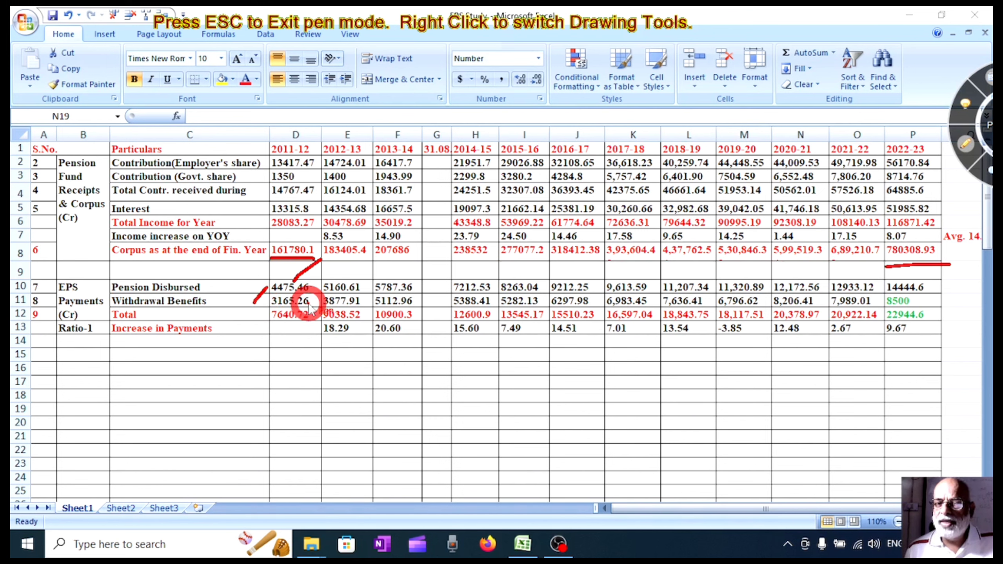
left_click_drag(270, 325, 312, 325)
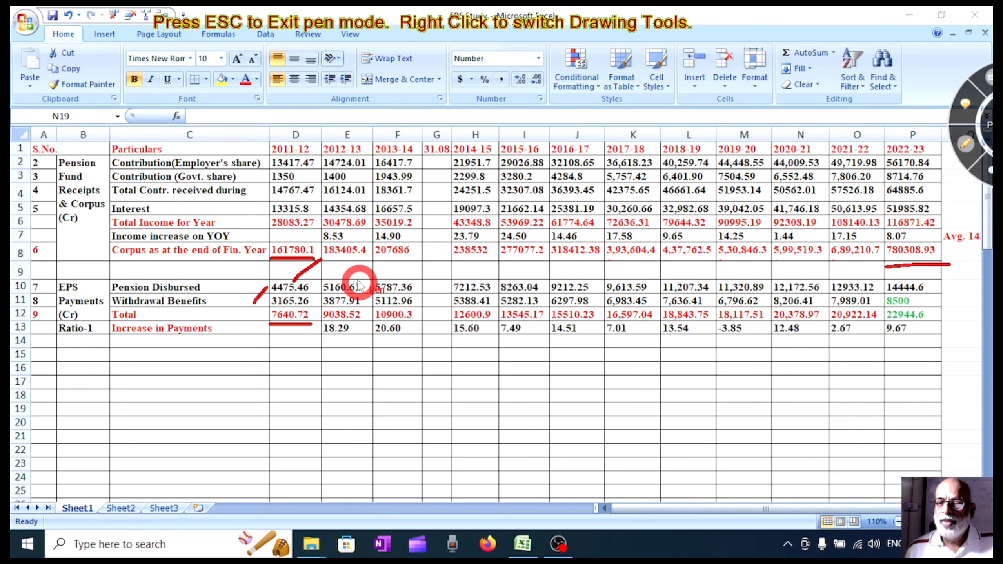
- Mark the 2012-13 pension disbursed, then the 2014-15 total income and total payments, with short pen strokes
left_click_drag(351, 281, 369, 257)
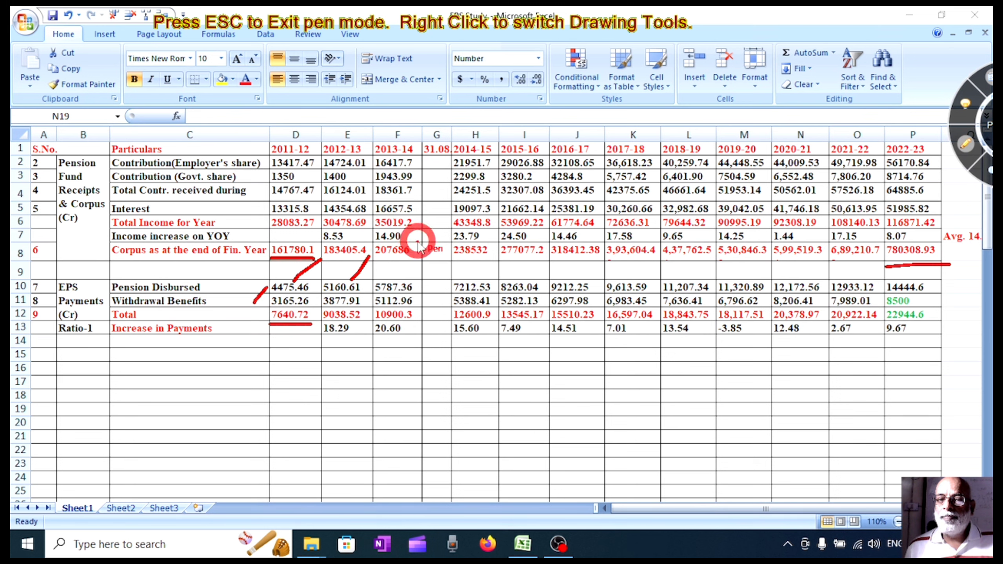
left_click(404, 233)
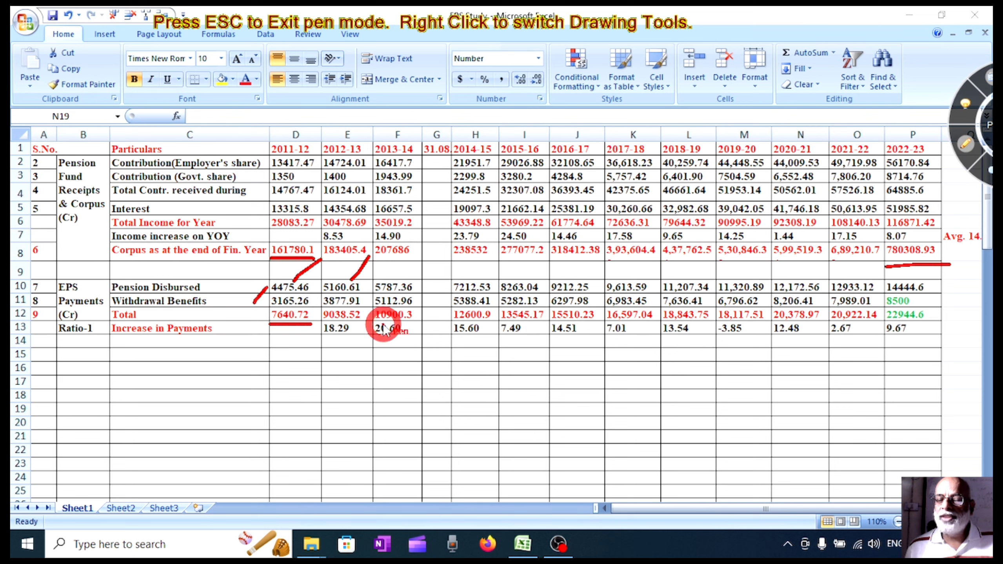
left_click(407, 324)
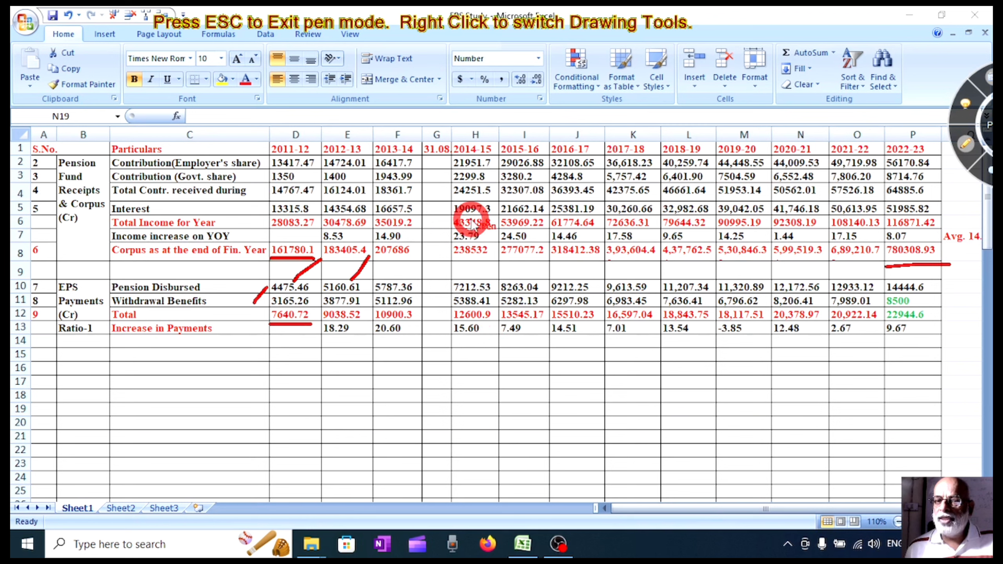
left_click_drag(447, 222, 460, 205)
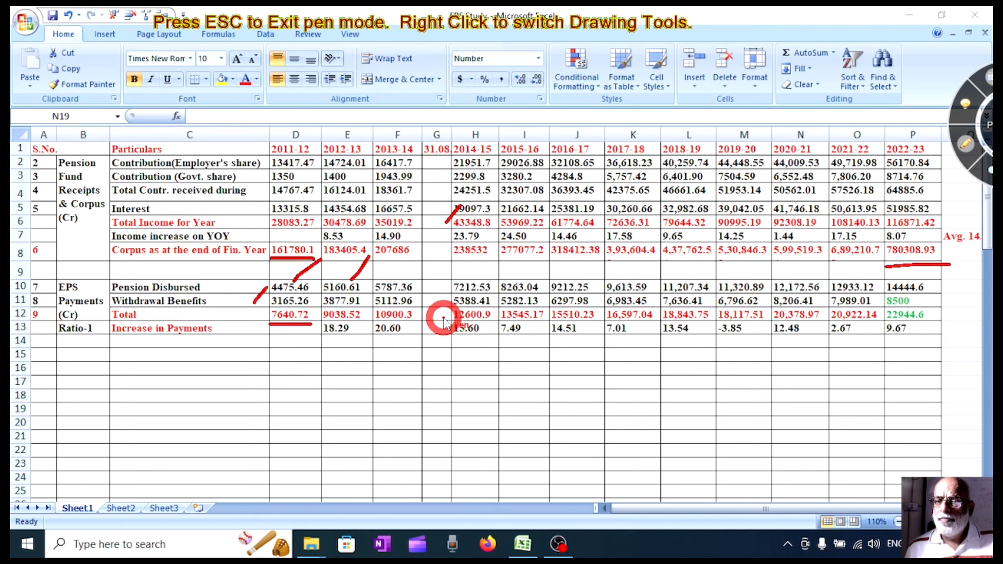
left_click_drag(443, 317, 448, 310)
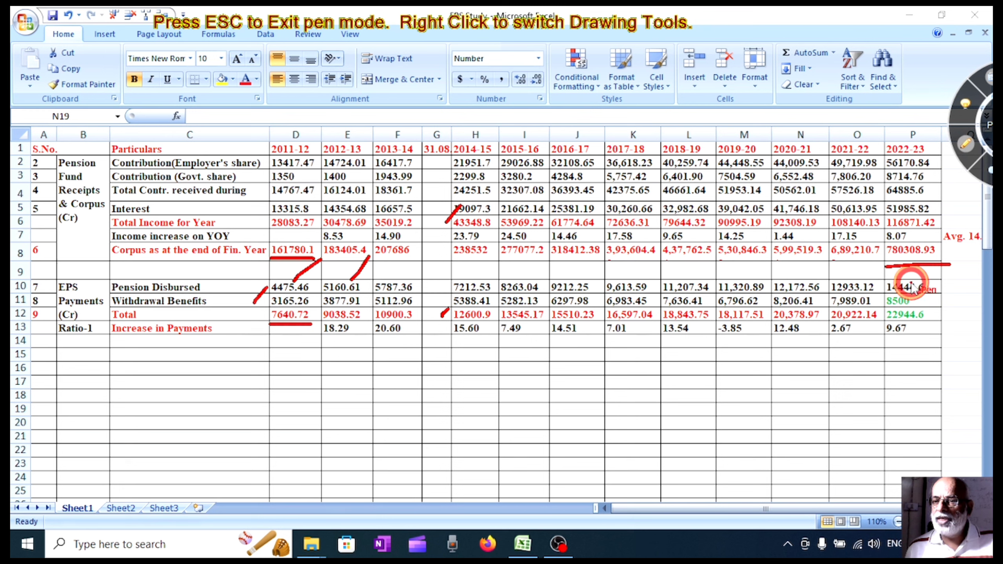
- Mark the 2022-23 pension disbursed and draw a bracket beside that year's withdrawal benefits and total payments
mouse_move(947, 259)
left_mouse_down()
mouse_move(904, 298)
mouse_move(924, 299)
left_mouse_up()
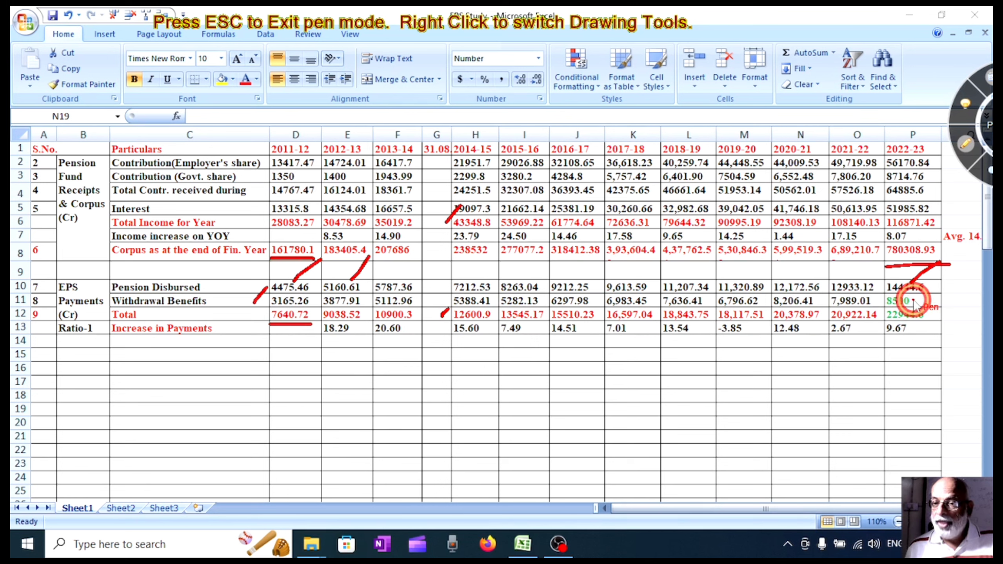
left_click_drag(918, 299, 938, 293)
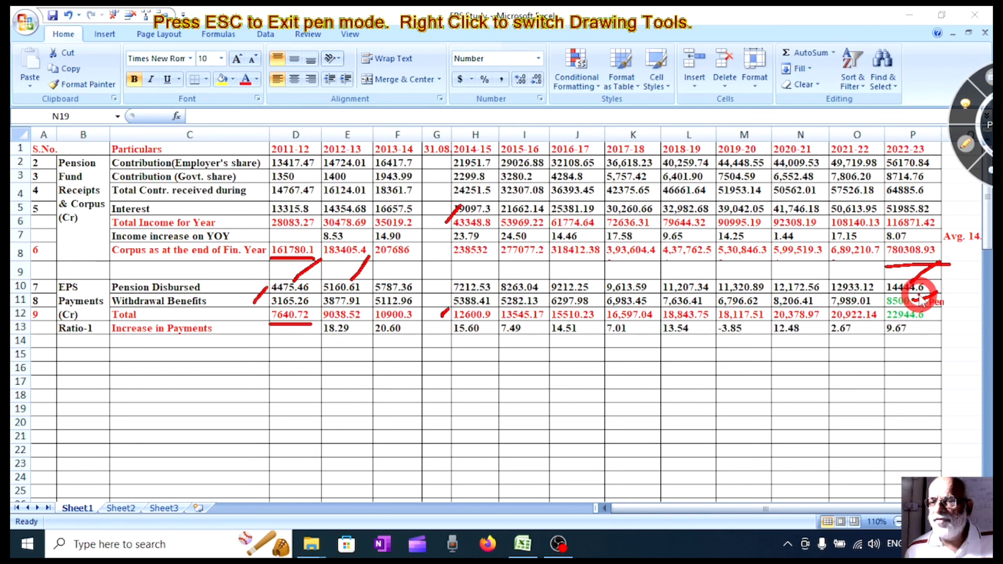
mouse_move(920, 301)
left_mouse_down()
mouse_move(937, 296)
mouse_move(942, 330)
mouse_move(923, 332)
left_mouse_up()
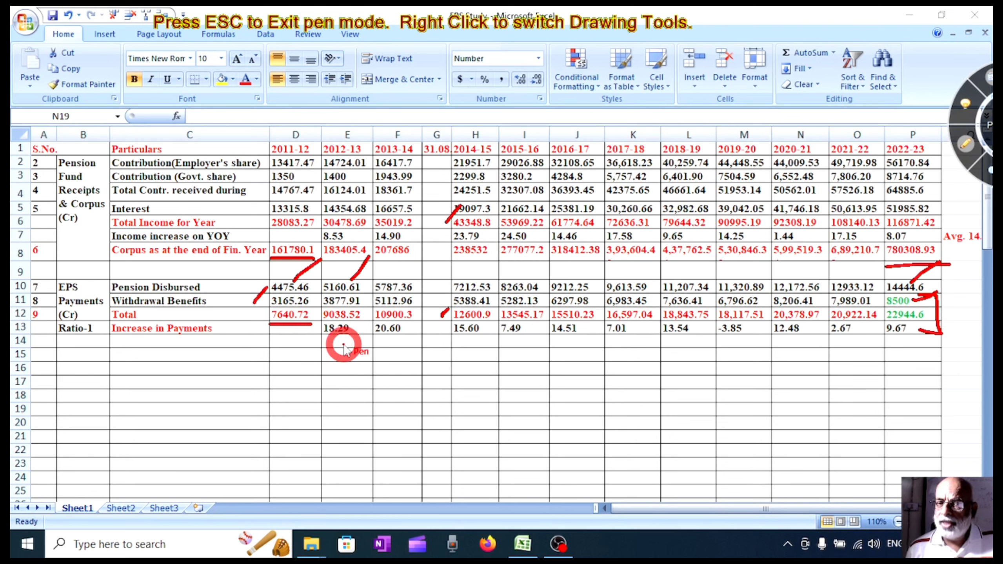
- Mark yearly percentages in the Increase in Payments row from 2012-13 to 2022-23, circling below the 2019-20 one, and exit pen mode
left_click_drag(344, 344, 348, 342)
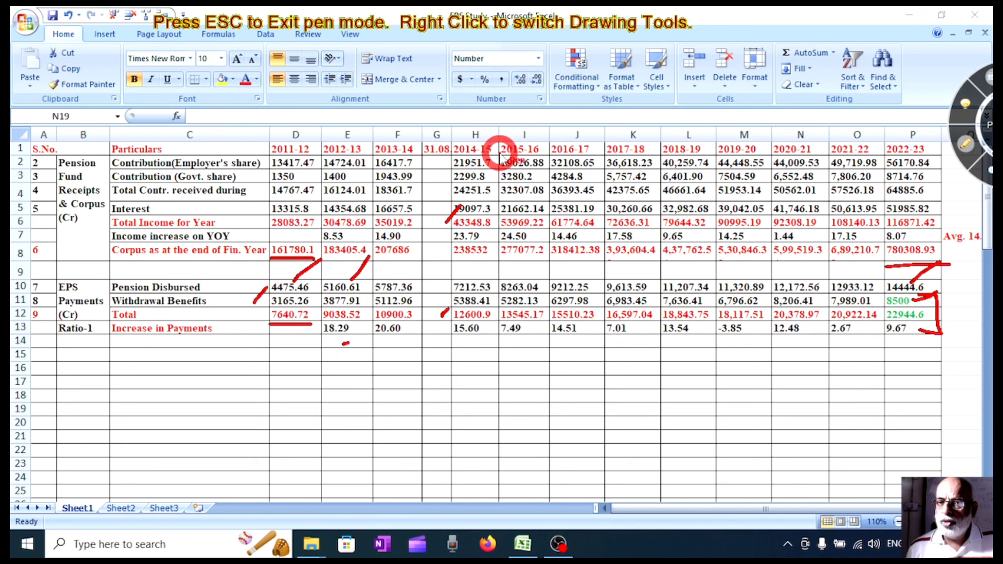
mouse_move(468, 346)
left_mouse_down()
mouse_move(500, 335)
mouse_move(528, 346)
mouse_move(570, 342)
left_mouse_up()
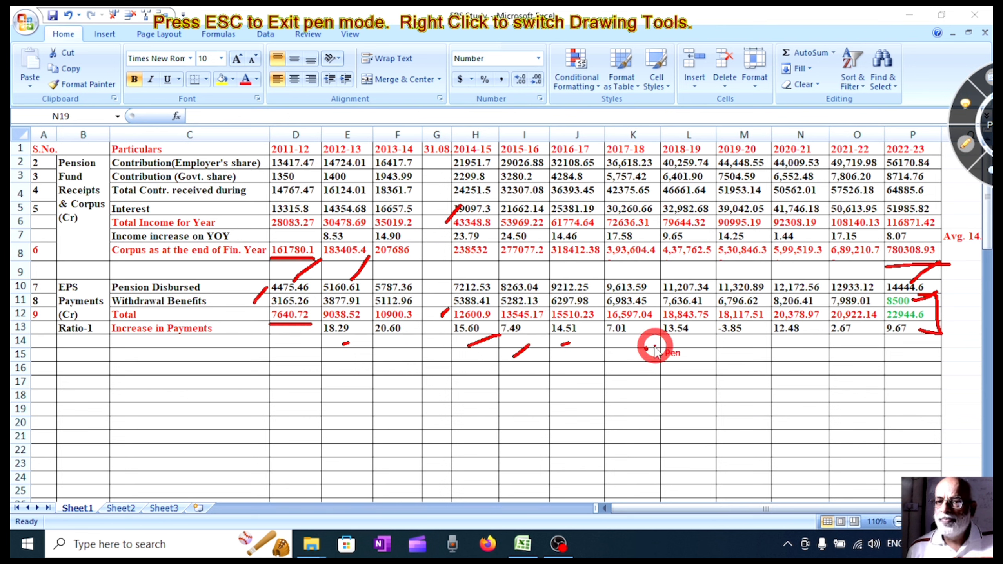
left_click_drag(669, 343, 694, 340)
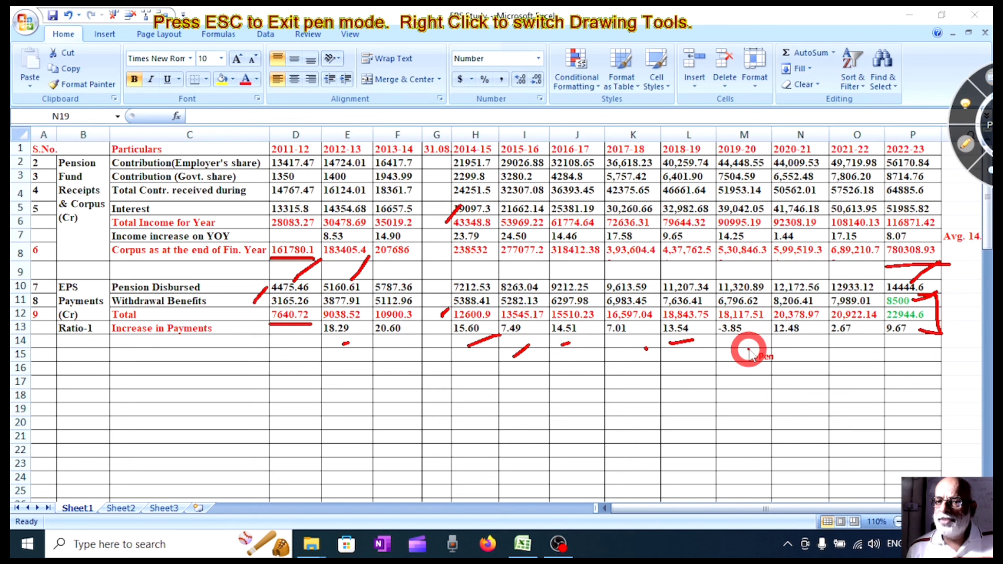
mouse_move(747, 347)
left_mouse_down()
mouse_move(724, 347)
mouse_move(750, 348)
left_mouse_up()
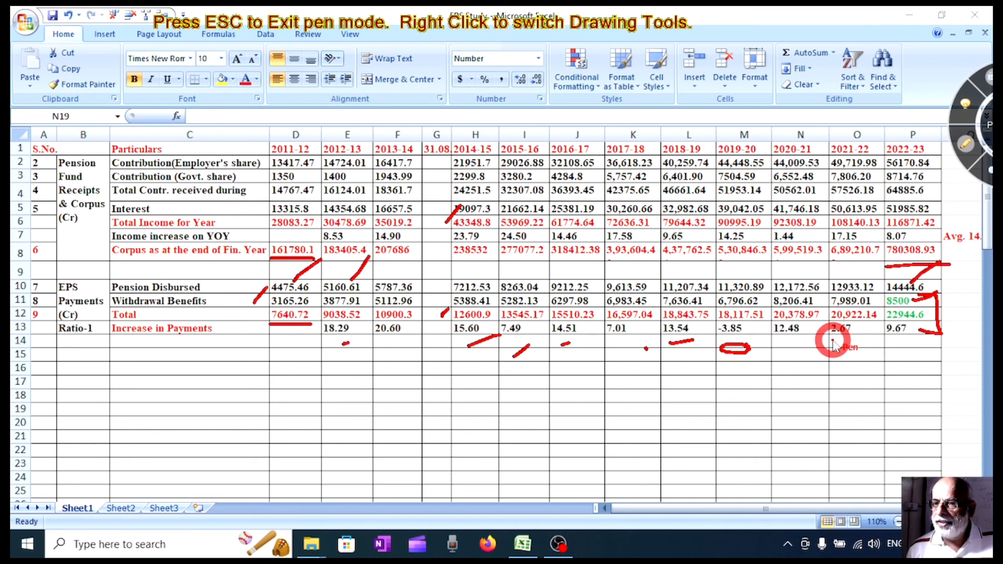
left_click_drag(832, 340, 845, 339)
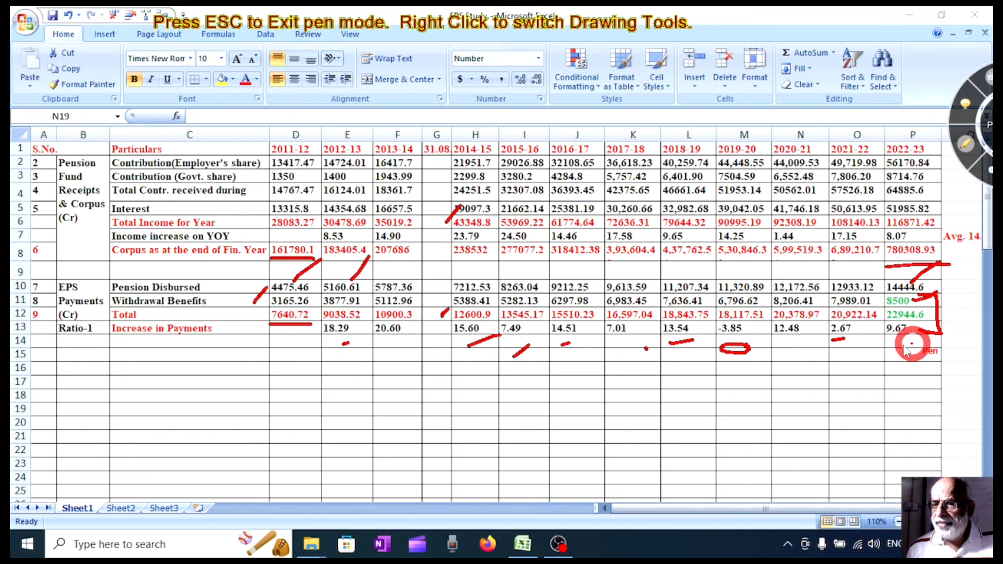
left_click_drag(880, 346, 907, 341)
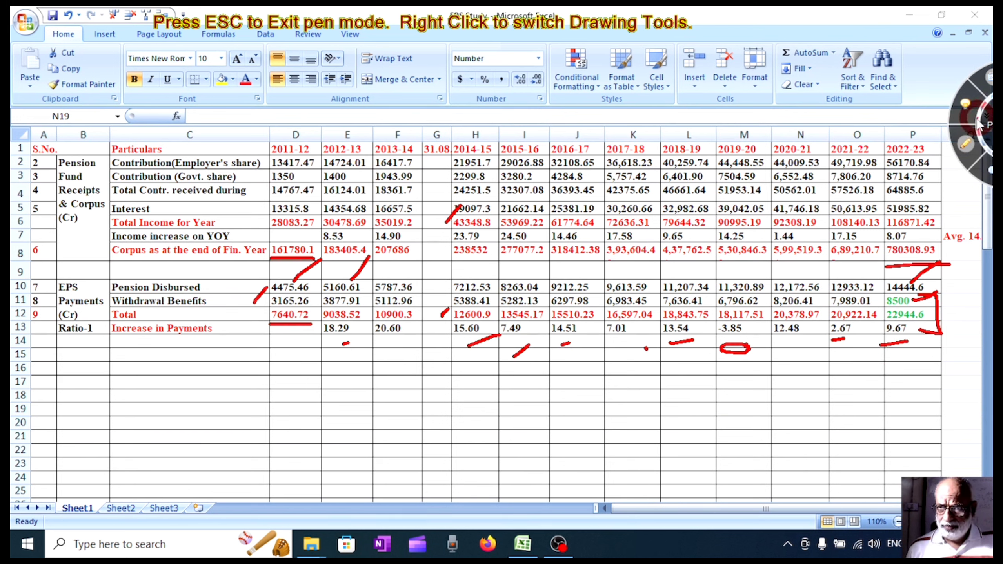
left_click(966, 147)
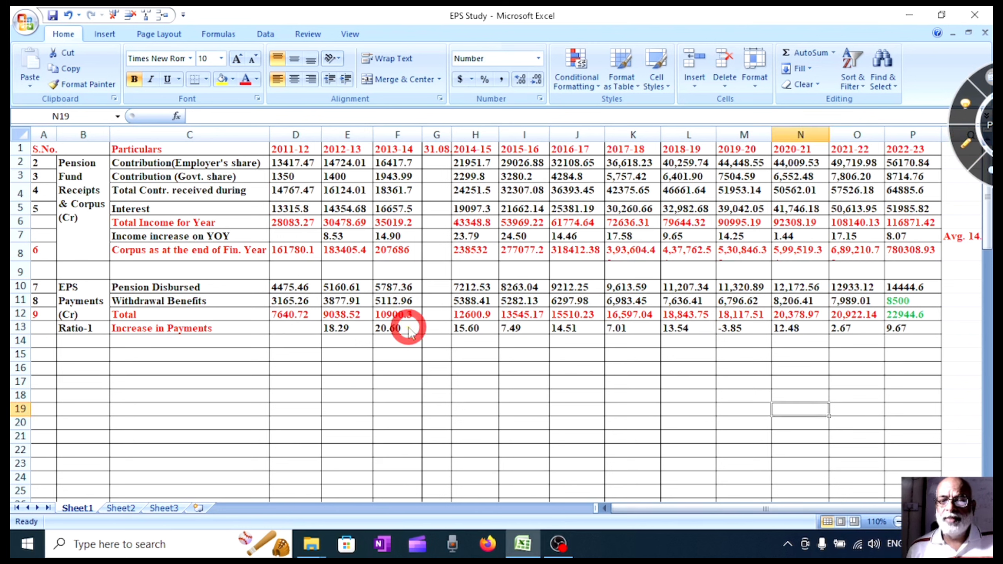
- Get the average of the Increase in Payments percentages in E13:P13 and enter 10.73 in cell Q13
left_click(355, 329)
left_click_drag(389, 325, 894, 340)
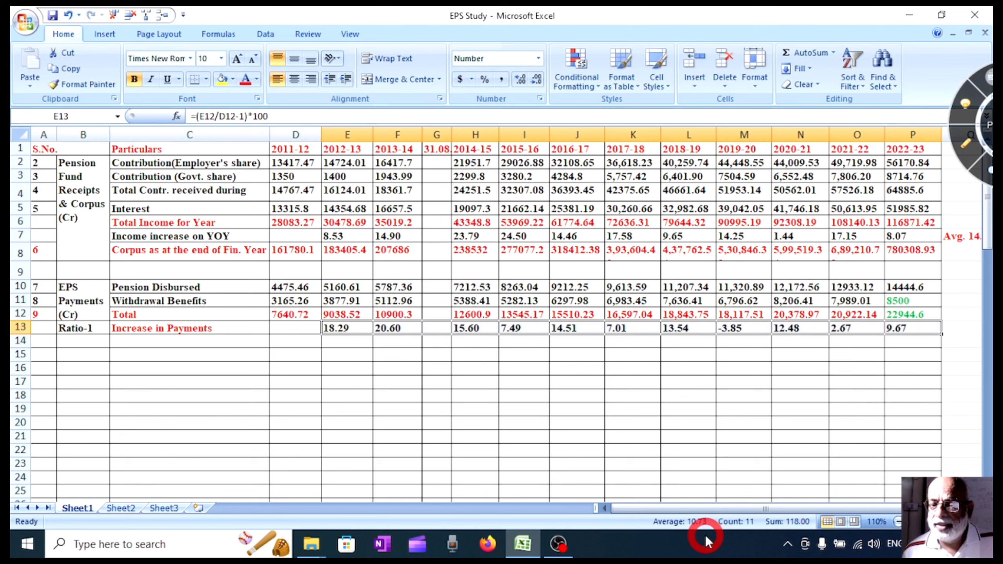
left_click(955, 329)
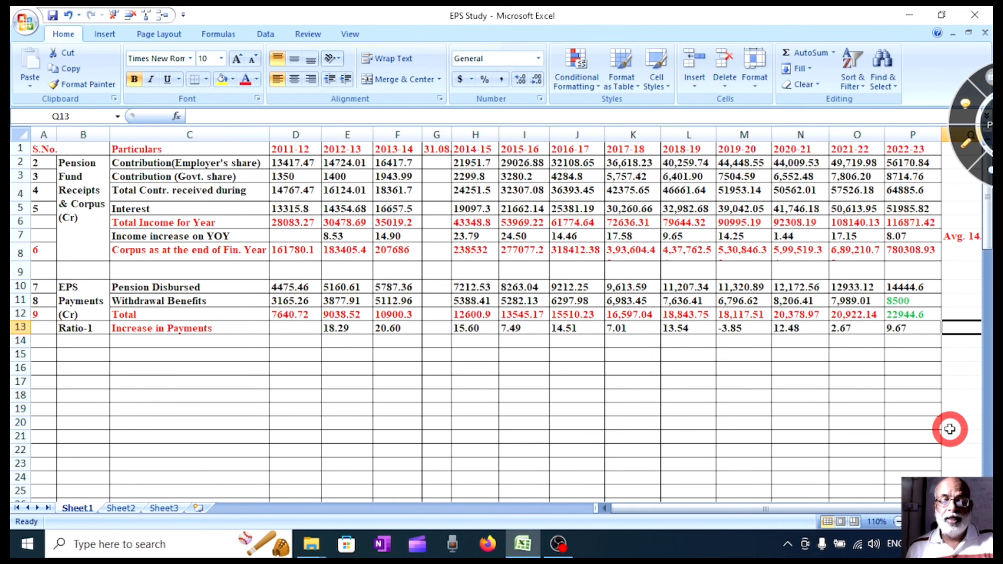
type("10.73")
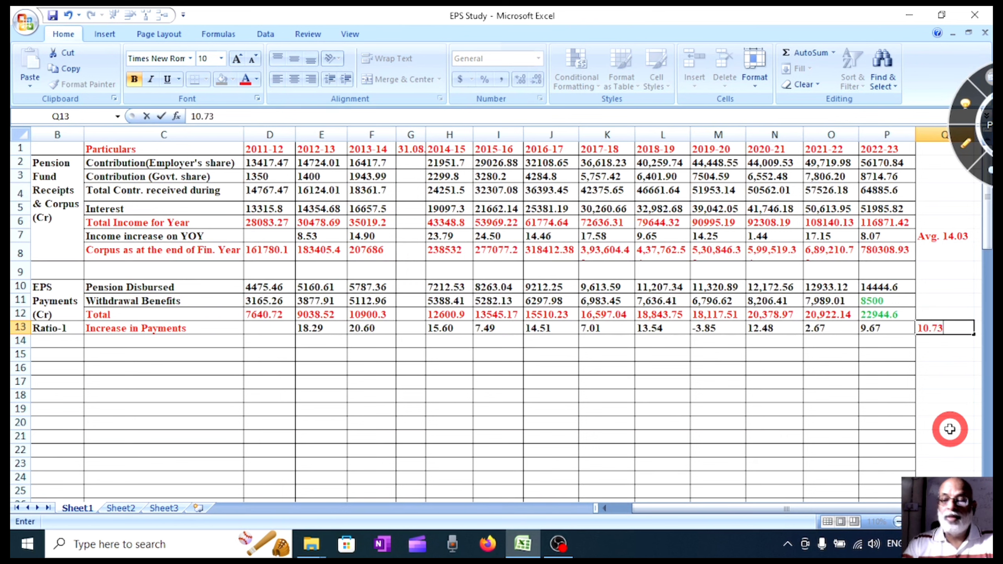
left_click(979, 435)
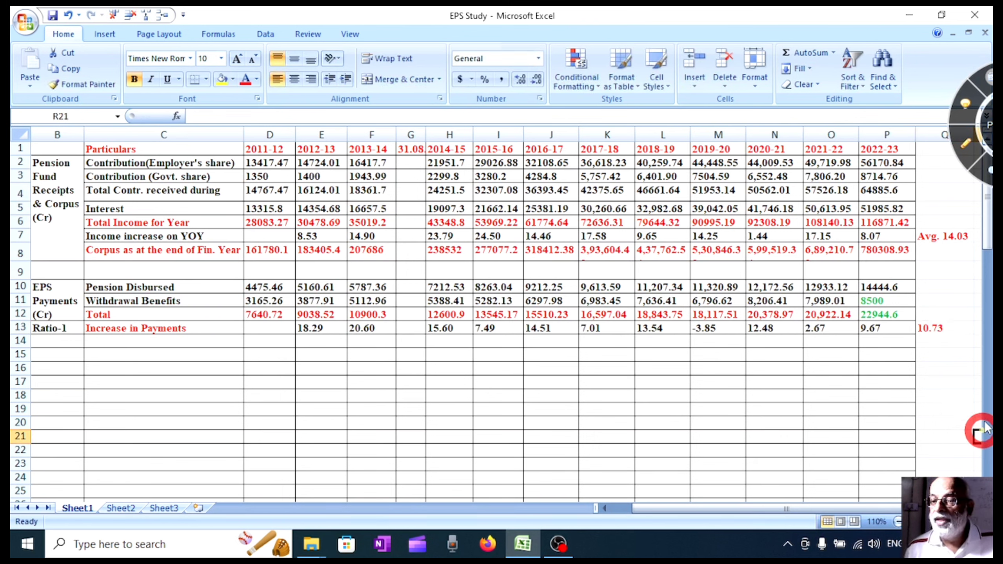
left_click(605, 509)
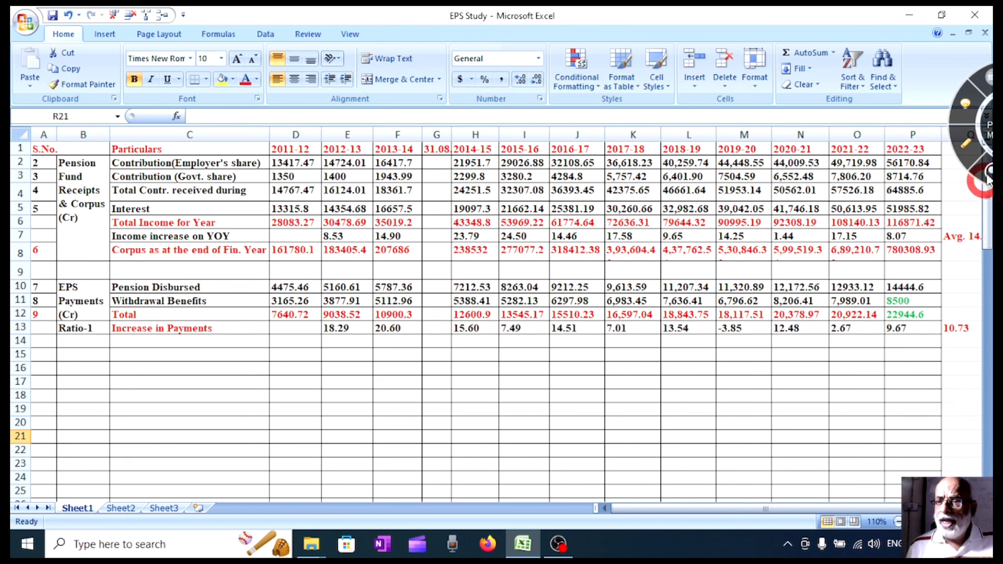
- Turn the pen back on, circle the 2022-23 pension disbursed and total income figures, and clear the marks
left_click(966, 145)
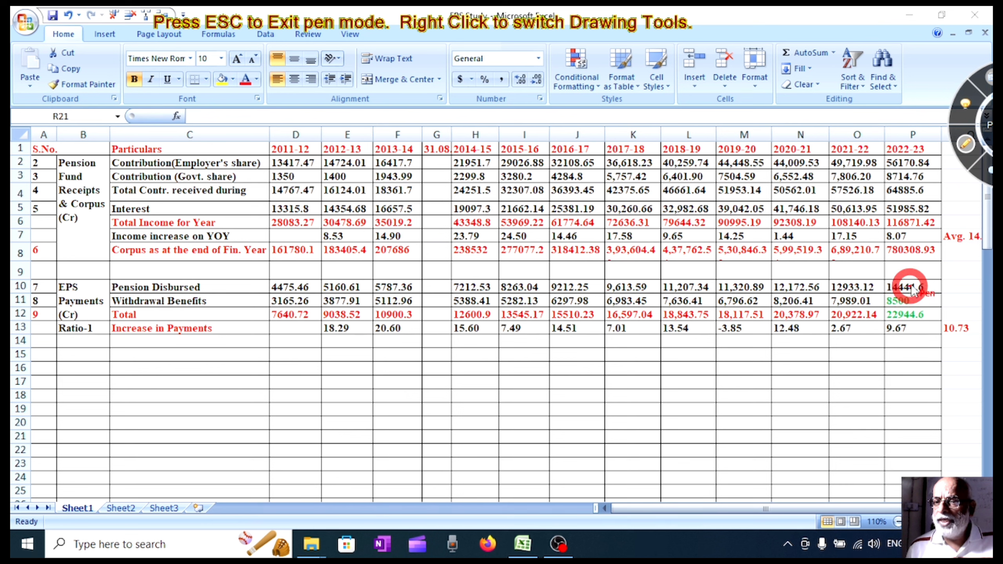
left_click_drag(911, 277, 952, 248)
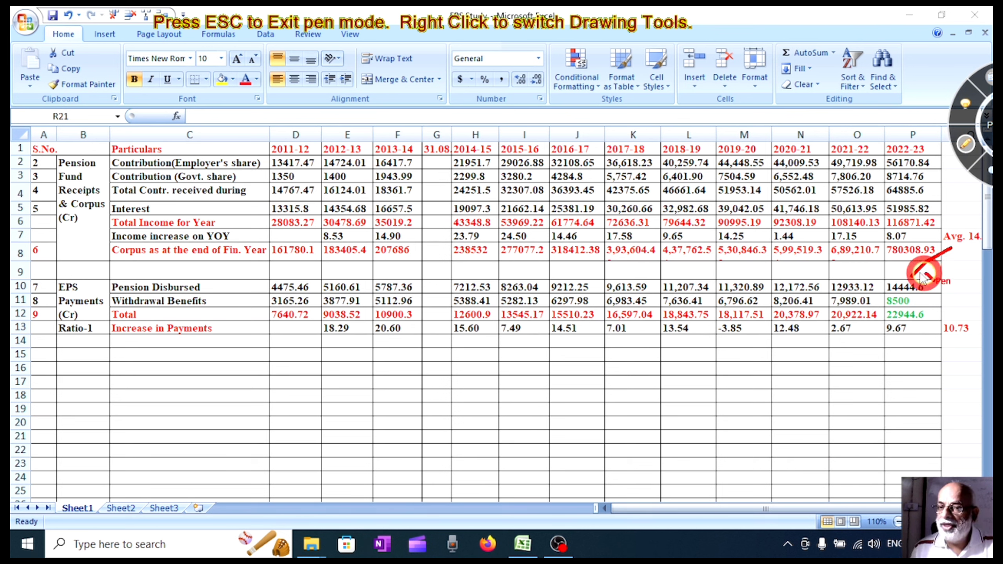
mouse_move(921, 278)
left_mouse_down()
mouse_move(904, 272)
mouse_move(881, 291)
mouse_move(935, 288)
left_mouse_up()
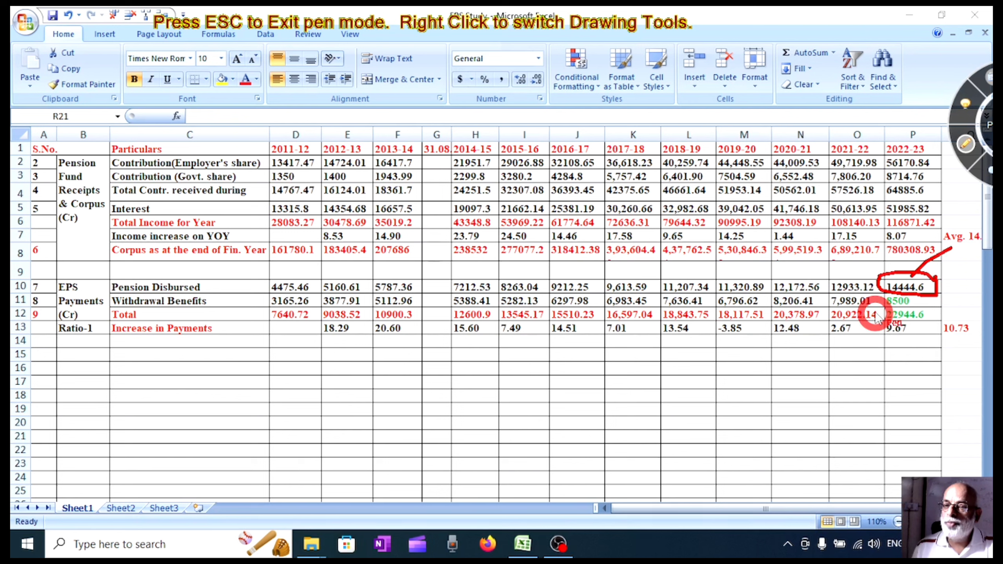
left_click_drag(950, 290, 968, 273)
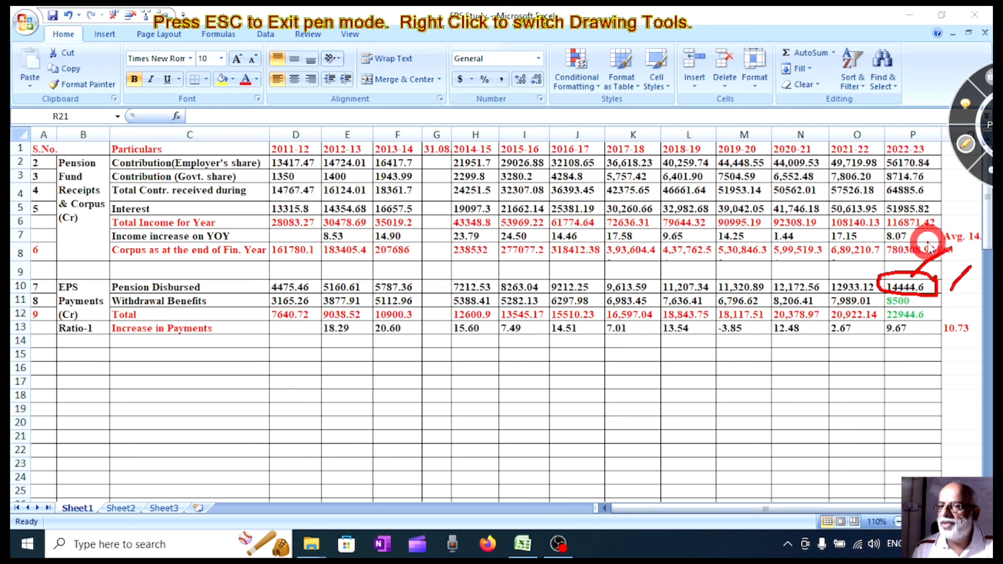
mouse_move(946, 219)
left_mouse_down()
mouse_move(878, 214)
mouse_move(909, 234)
mouse_move(943, 233)
mouse_move(950, 223)
mouse_move(937, 218)
left_mouse_up()
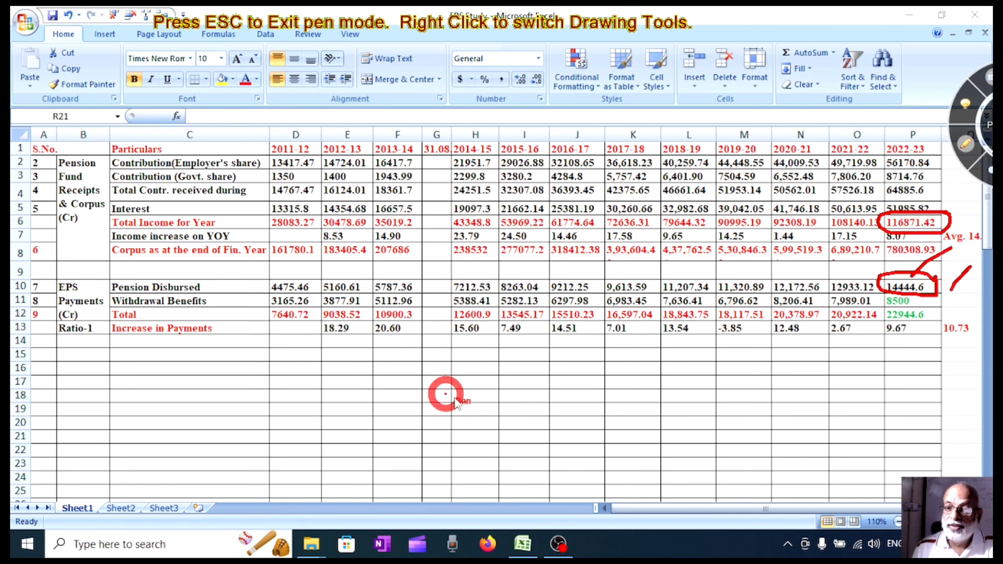
left_click(967, 144)
- Draw a pen arrow under the 2018-19 to 2022-23 payment increases, circle the 2022-23 employer's share contribution, and exit pen mode
left_click(967, 145)
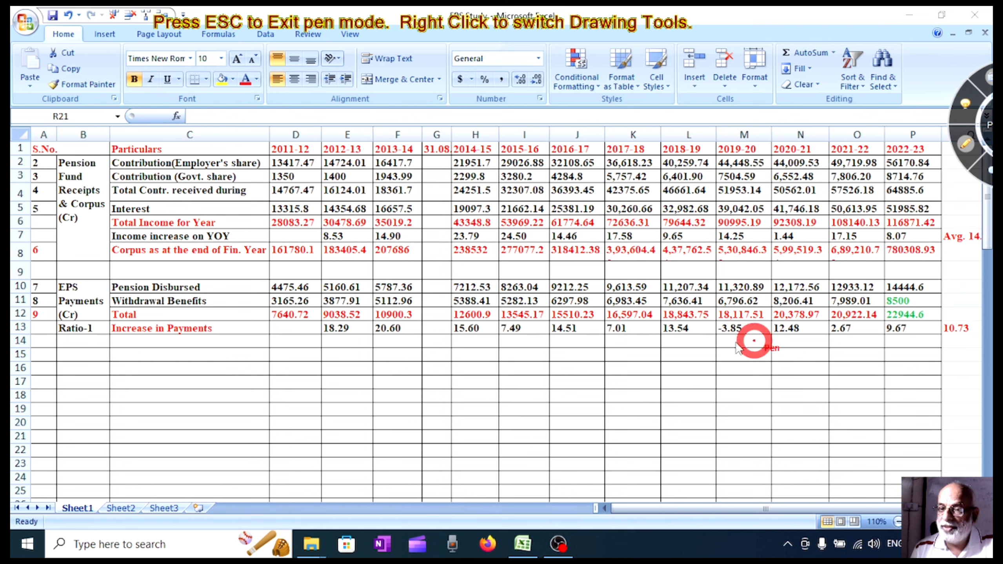
left_click_drag(658, 342, 916, 336)
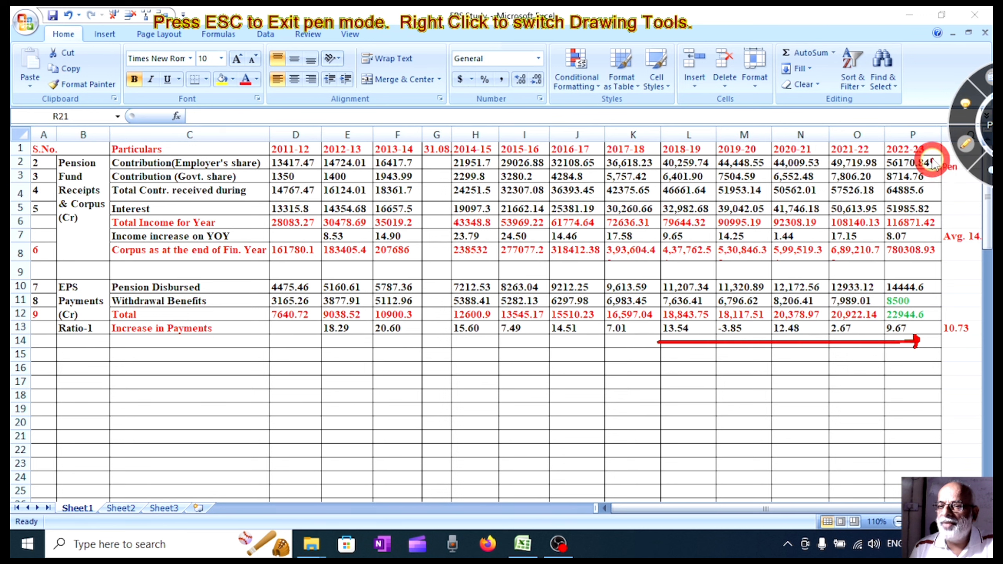
mouse_move(933, 162)
left_mouse_down()
mouse_move(880, 158)
mouse_move(874, 170)
mouse_move(922, 174)
mouse_move(942, 158)
left_mouse_up()
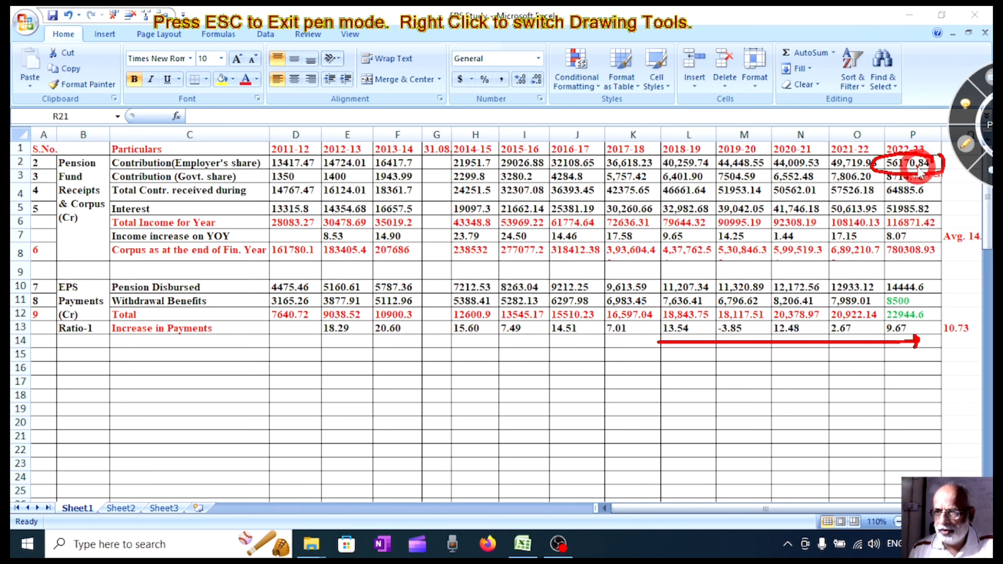
left_click_drag(918, 173, 910, 178)
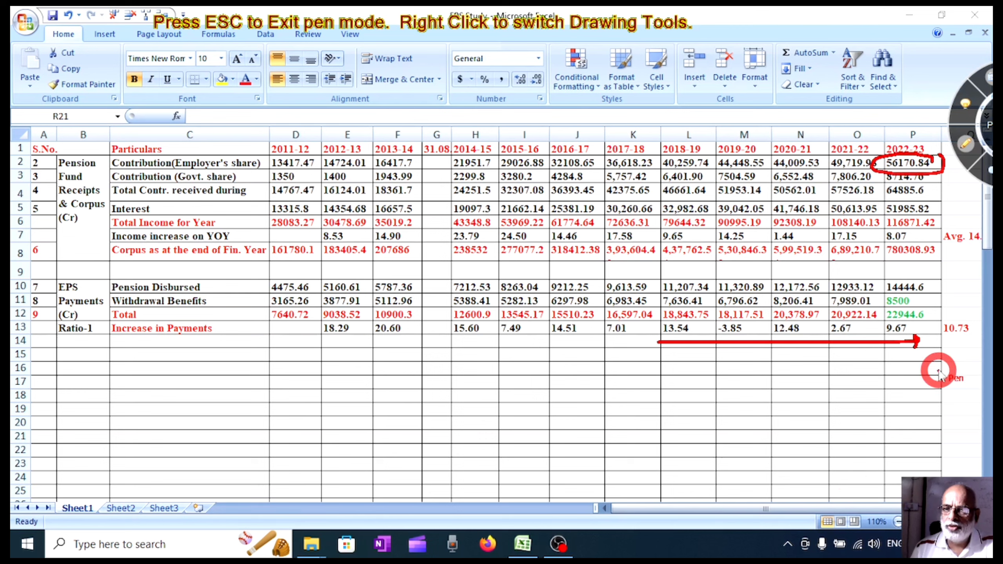
left_click(965, 148)
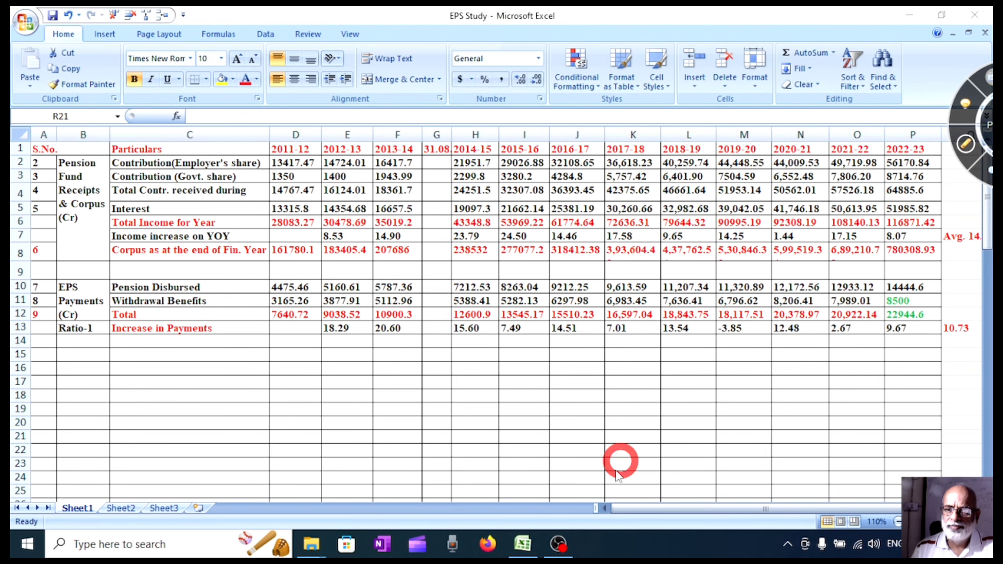
- Switch to OBS and stop the screen recording
left_click(561, 544)
left_click(893, 402)
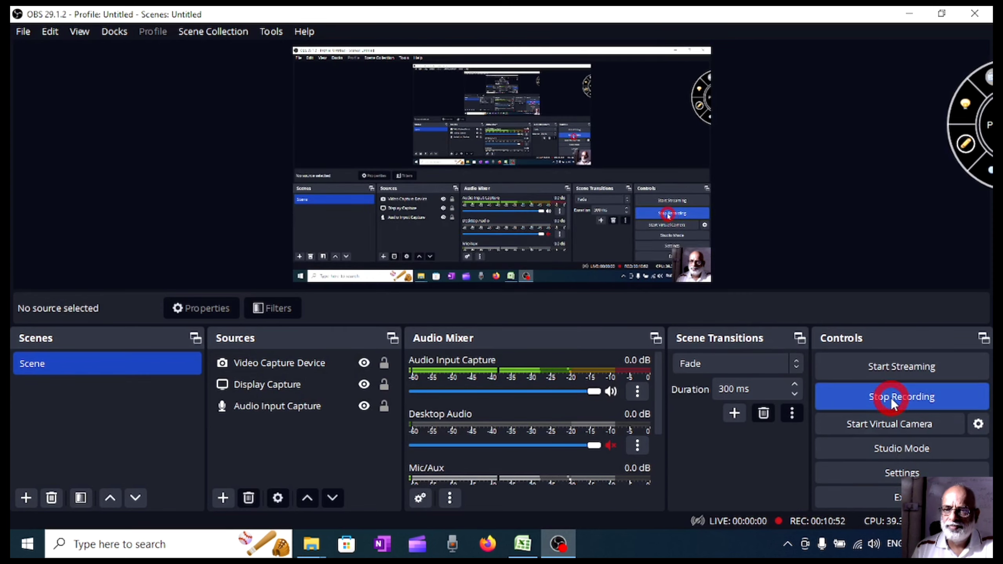